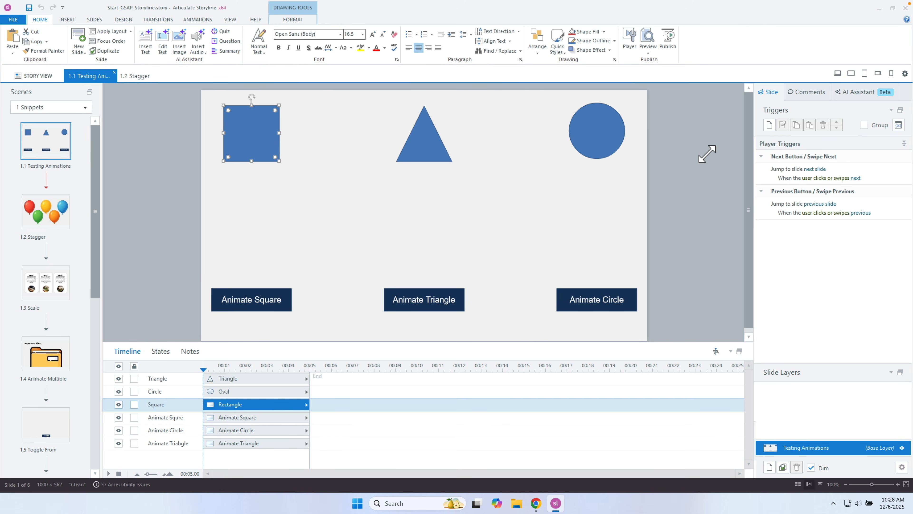
- Open the AI Assistant and review the kinds of tasks it offers, including custom JS-based animations
click(695, 168)
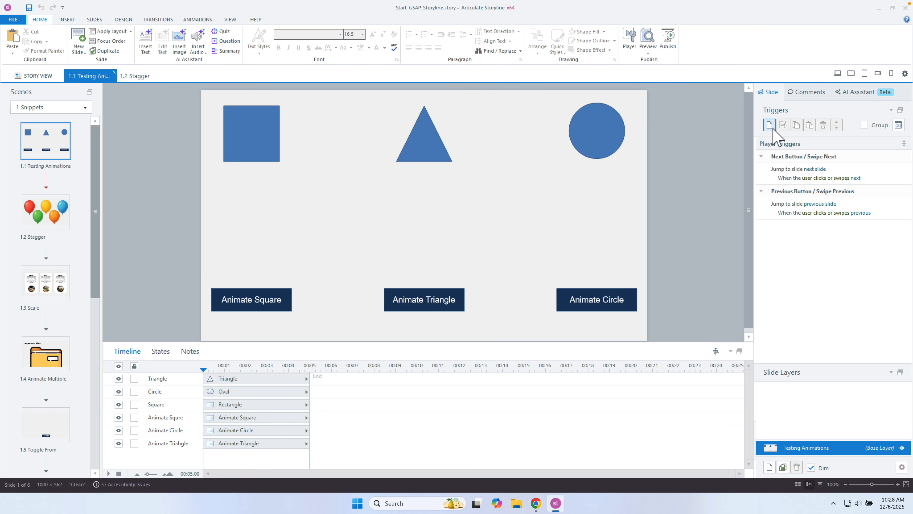
click(861, 97)
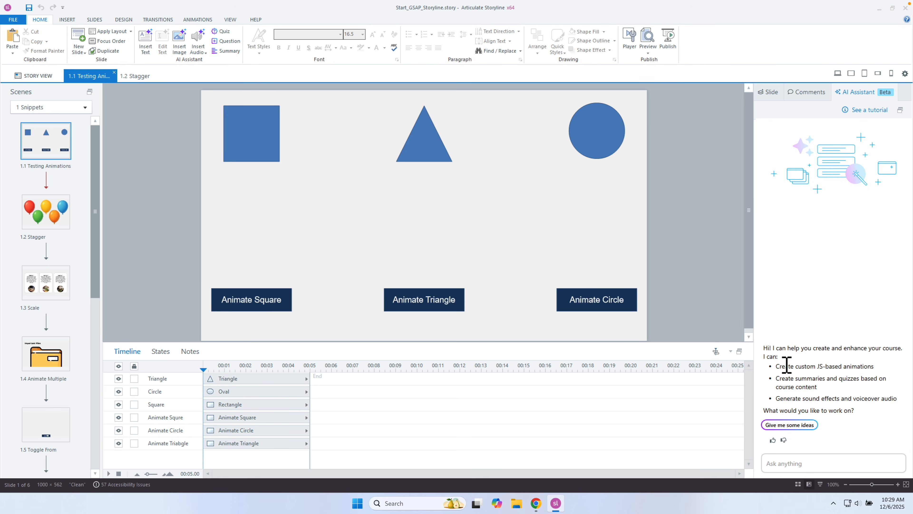
drag(782, 366, 842, 366)
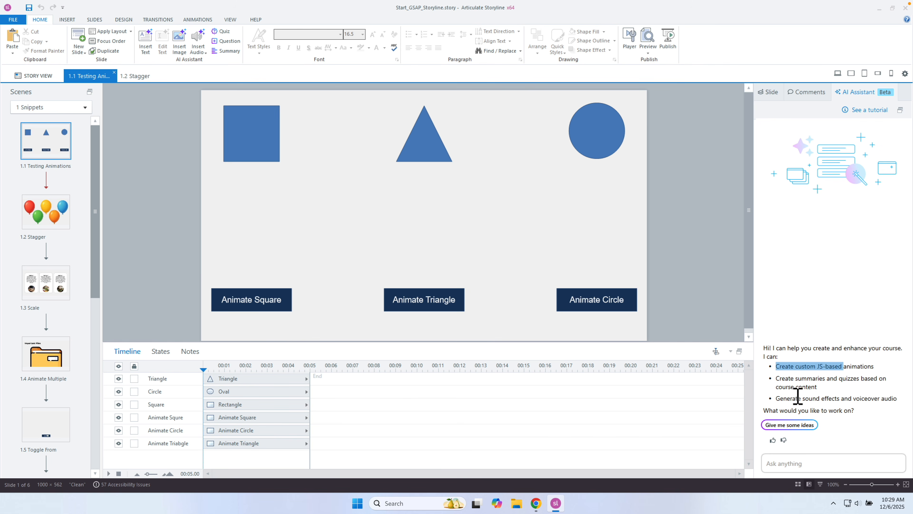
click(802, 435)
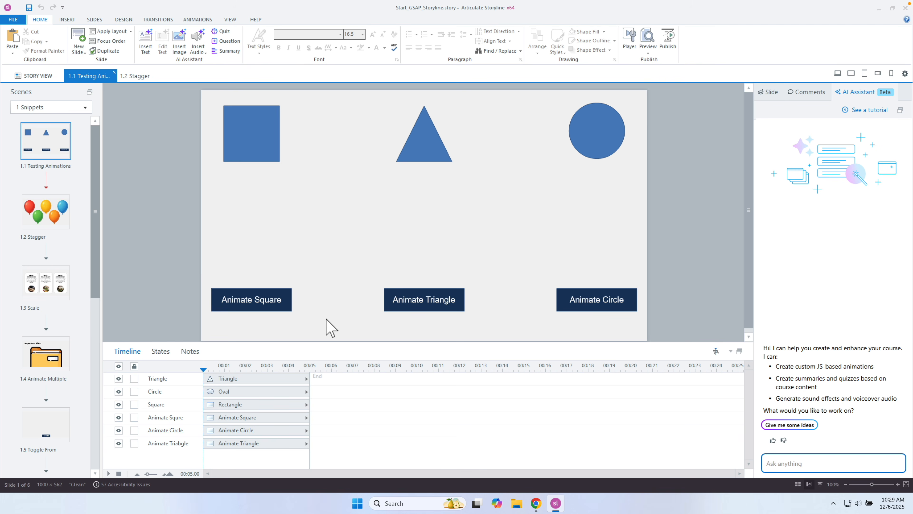
- Check which slide shapes the Square, Circle and Triangle names in the timeline refer to
click(182, 406)
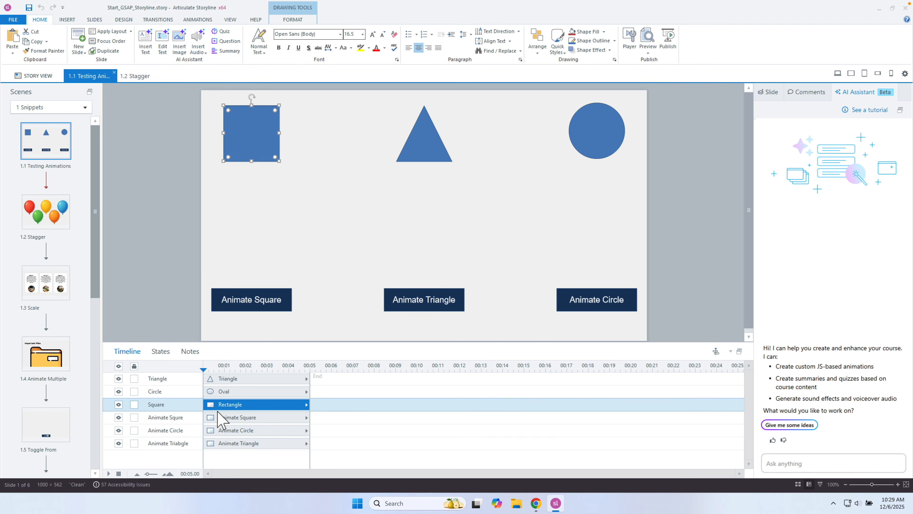
click(169, 391)
click(173, 403)
click(177, 392)
click(182, 378)
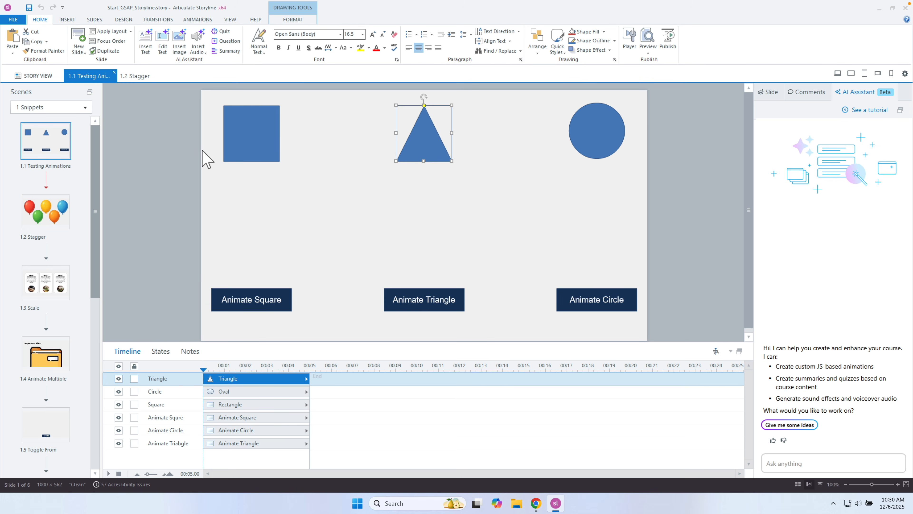
- Have the AI Assistant animate the square down and rotate it 180 degrees from the Animate Square button, and approve creating the JavaScript trigger
click(251, 137)
click(810, 456)
text(An)
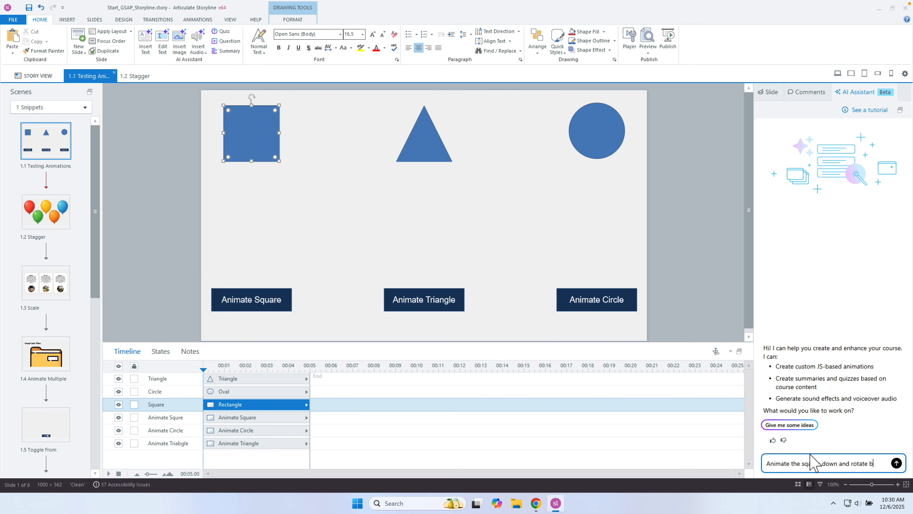
text(imate the sqaure down and rotate by 180 degrees when you click on the)
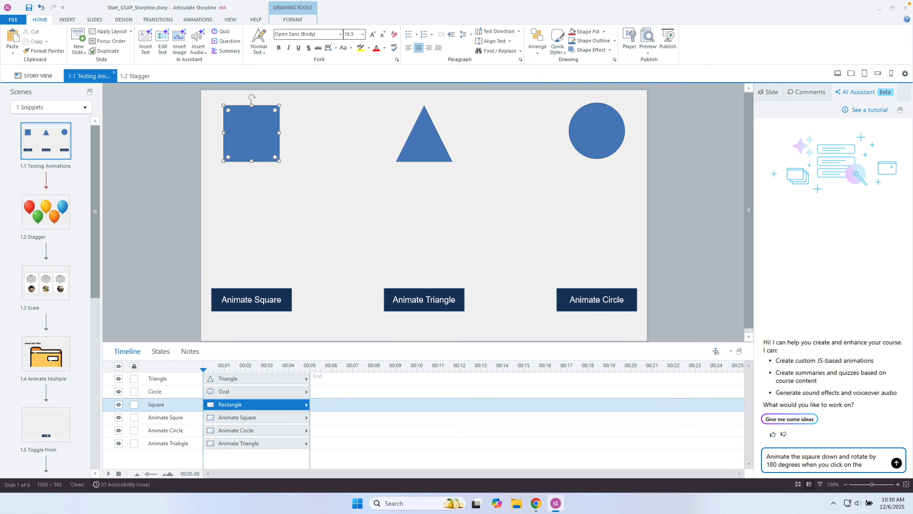
text(Square button.)
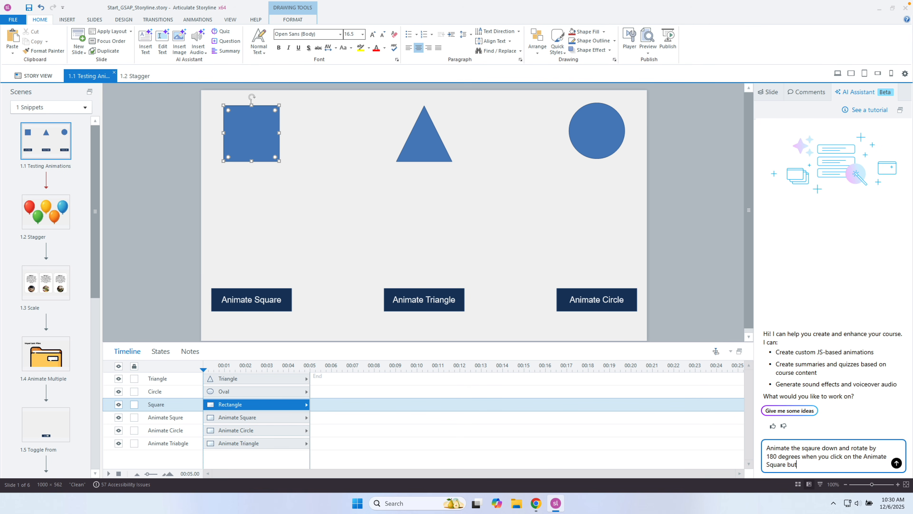
key(Return)
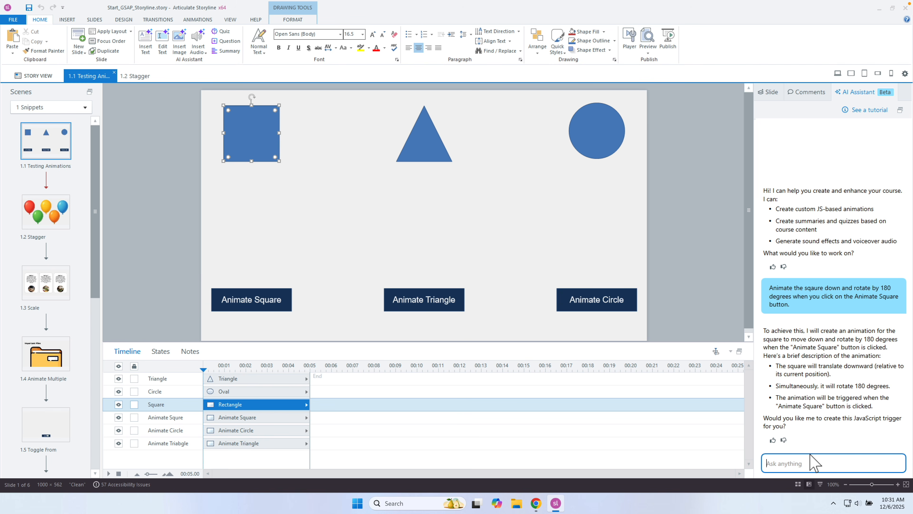
text(Yes)
key(Return)
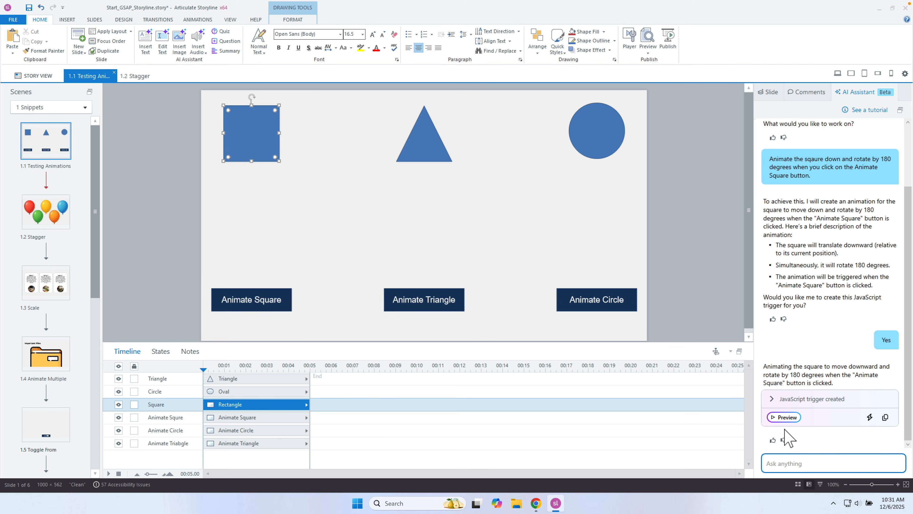
- Examine the JavaScript generated for the square in a widened assistant panel, and check its trigger on the slide
click(771, 399)
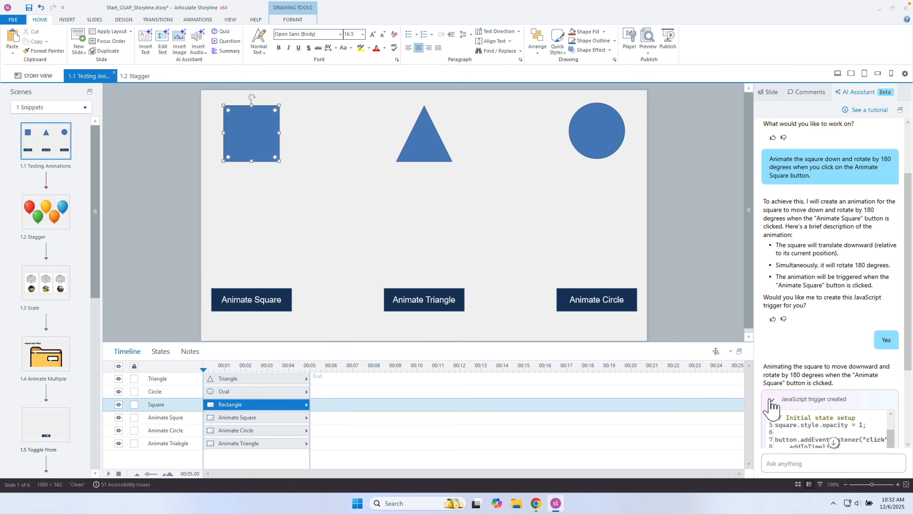
scroll(808, 381, down, 2)
scroll(806, 381, down, 1)
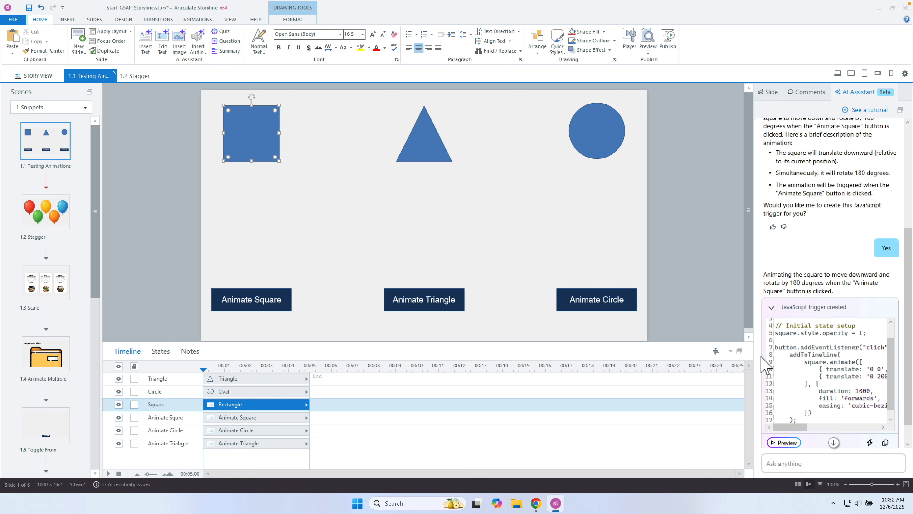
drag(754, 356, 678, 357)
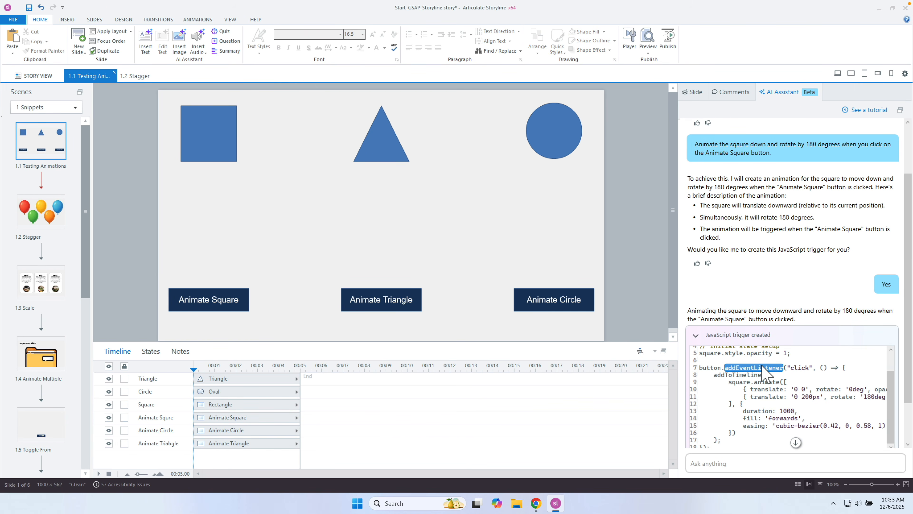
scroll(762, 367, down, 1)
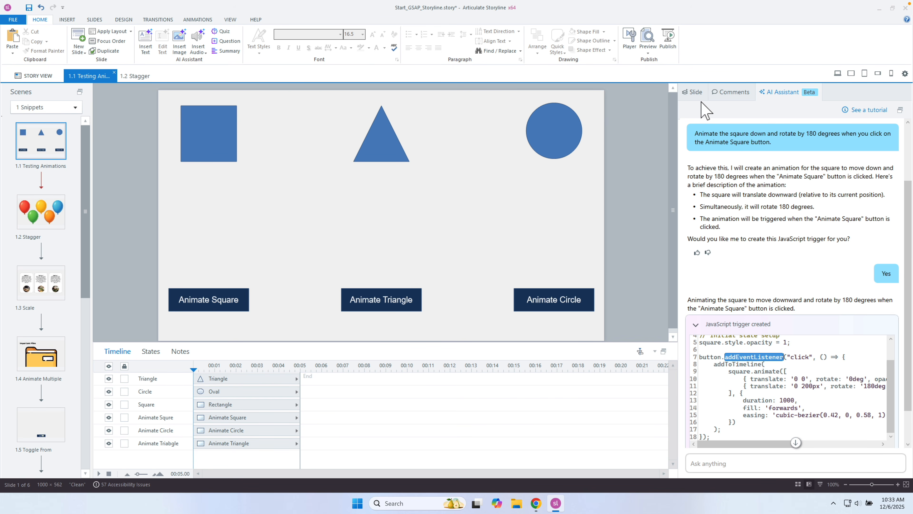
click(696, 93)
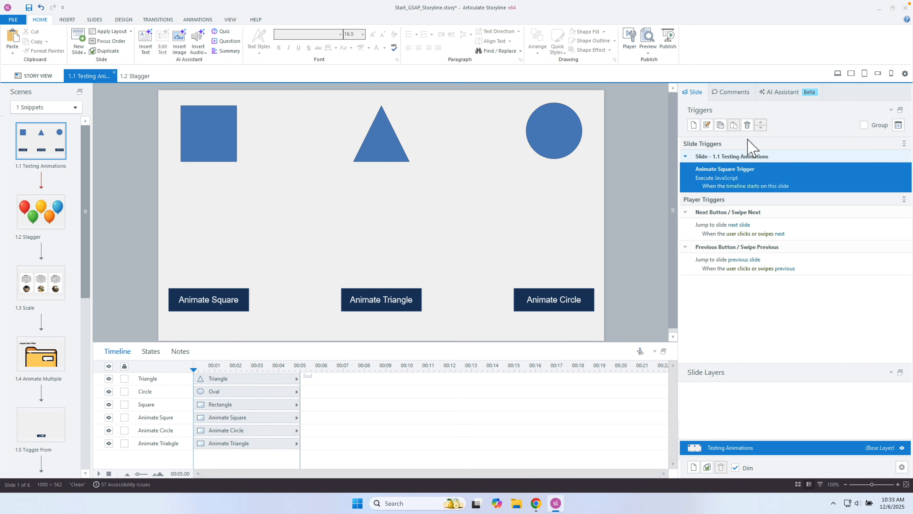
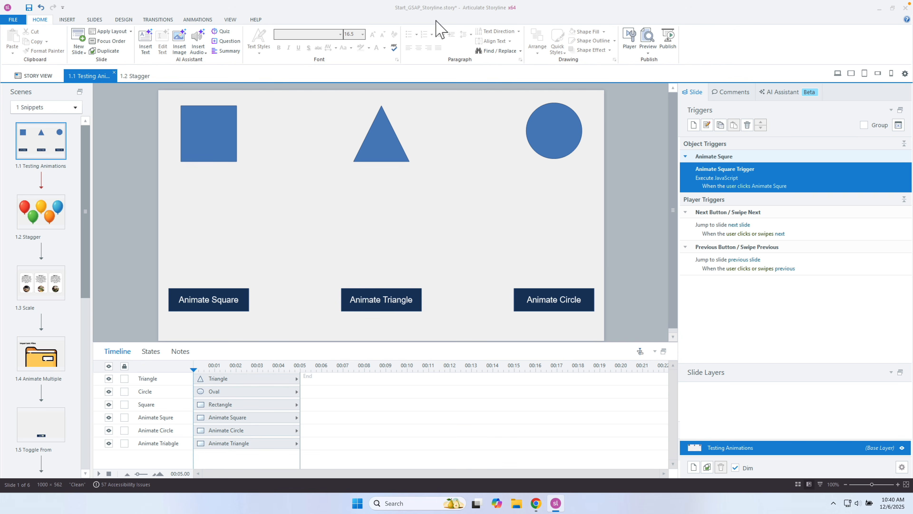
- Ask the AI Assistant to animate the triangle down while changing its opacity from 1 to 0 by the end of the animation
click(780, 92)
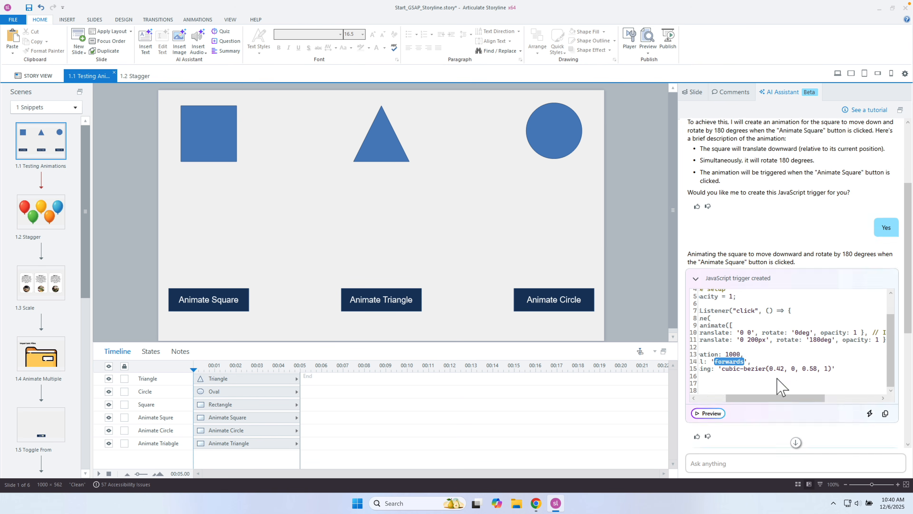
text(ow)
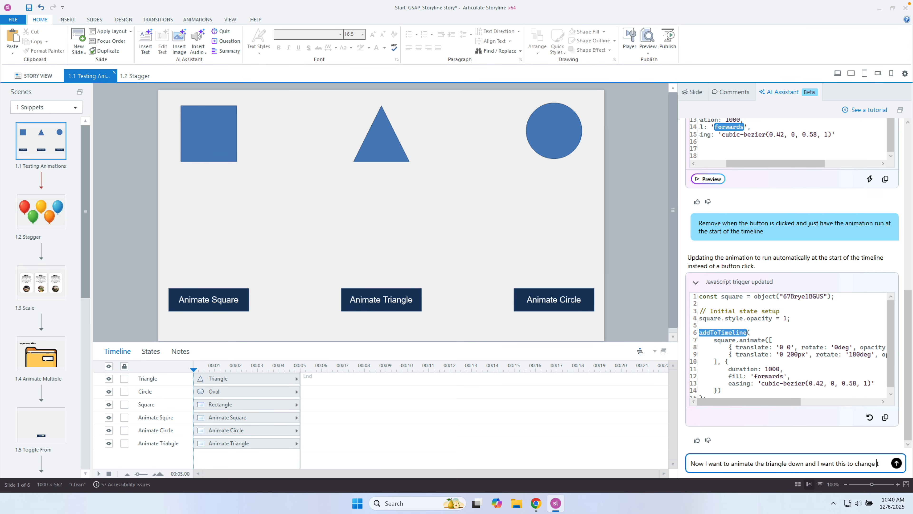
text(opacity from 1 to 0 by)
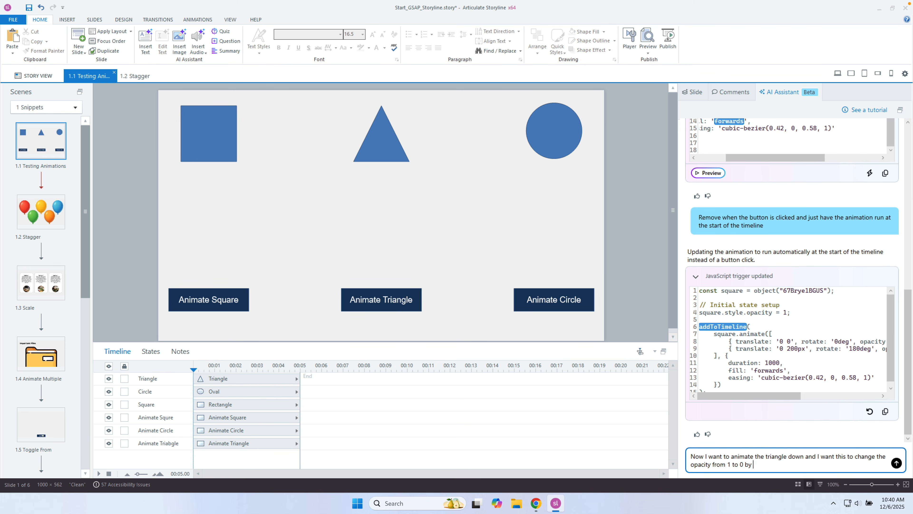
text( the end of the animation)
key(Return)
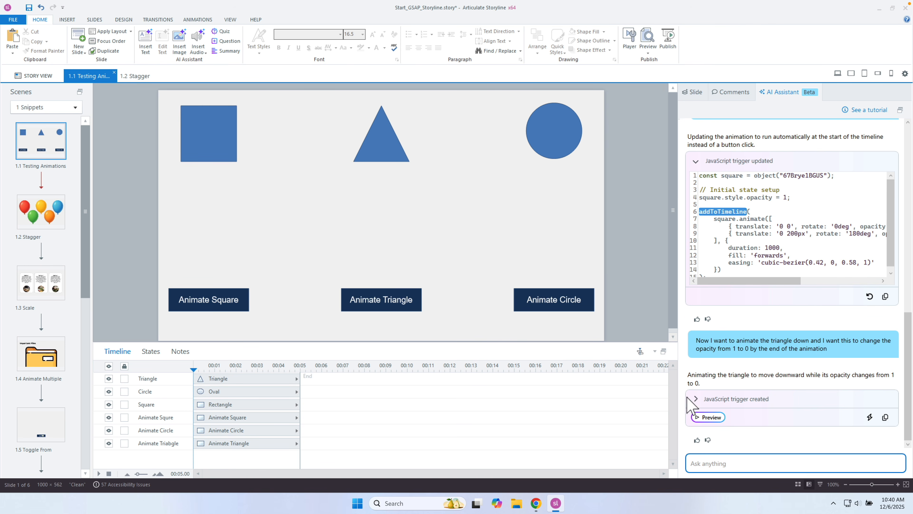
- Examine the triangle's generated JavaScript, including its object reference, translate distance and opacity values
click(696, 399)
scroll(797, 431, down, 2)
double_click(736, 331)
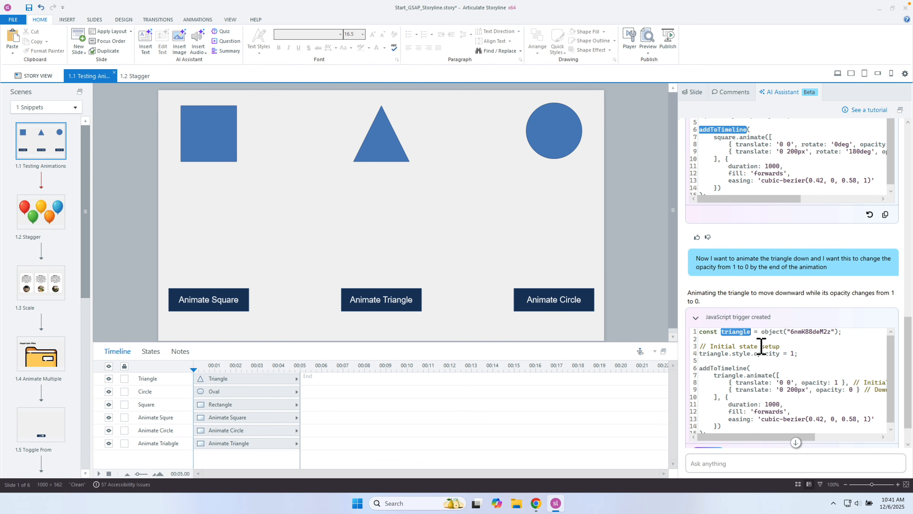
click(778, 355)
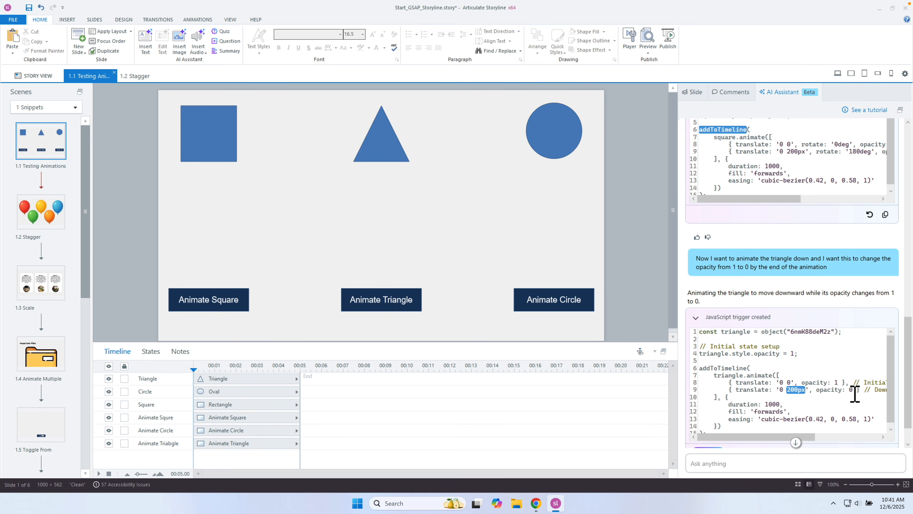
scroll(771, 383, down, 1)
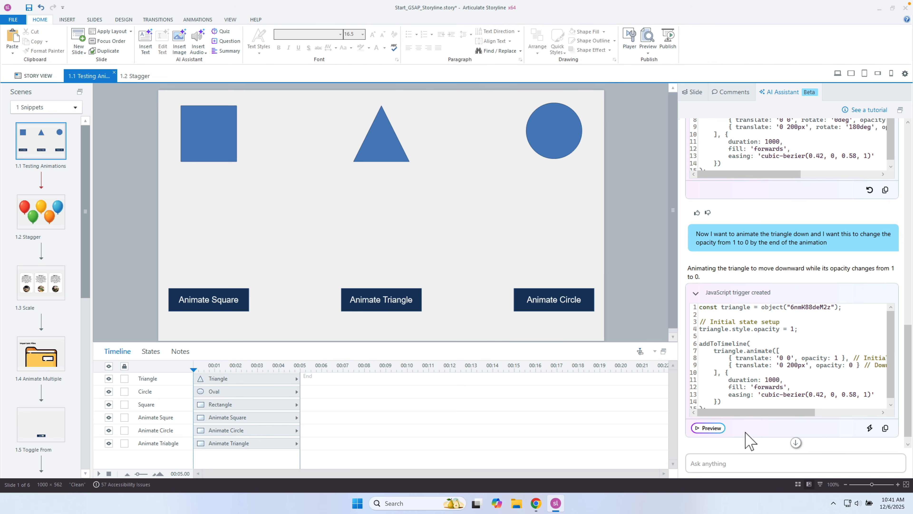
- Inspect the Animate Triangle Trigger on the slide and preview the slide to watch the triangle's animation
click(695, 92)
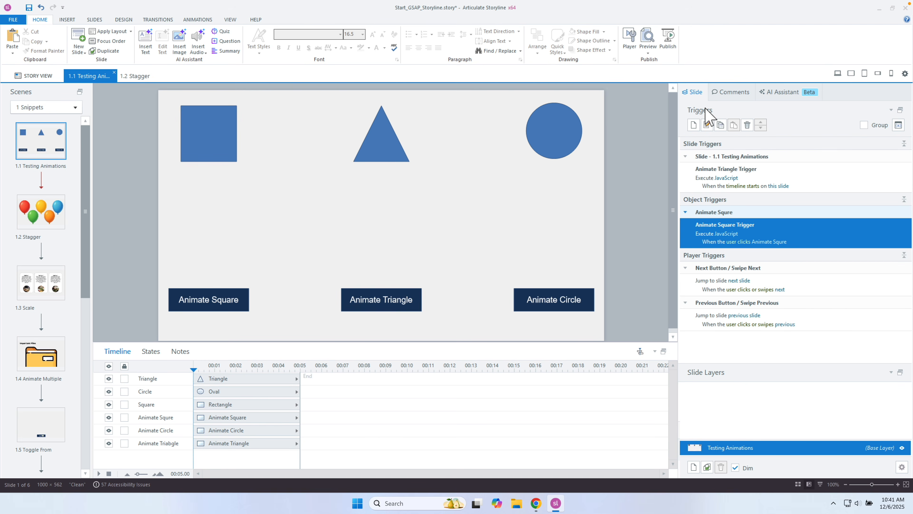
click(809, 174)
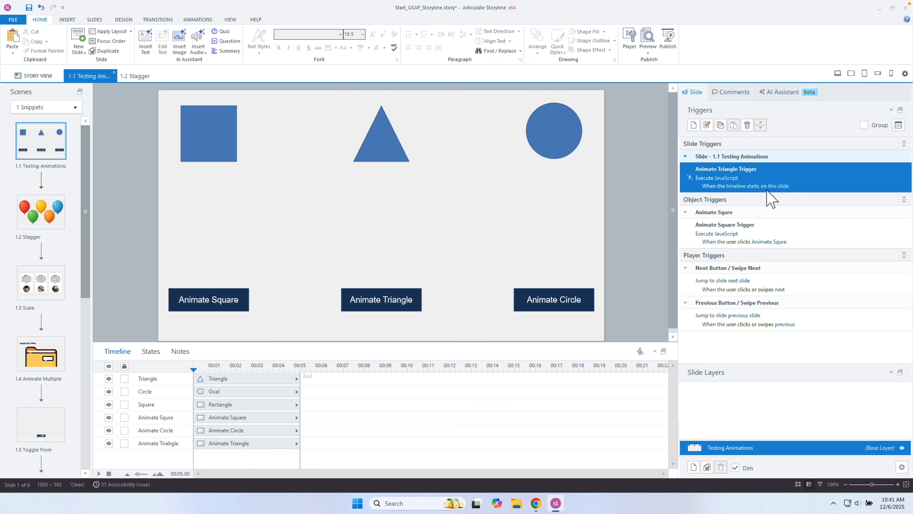
click(649, 54)
click(650, 63)
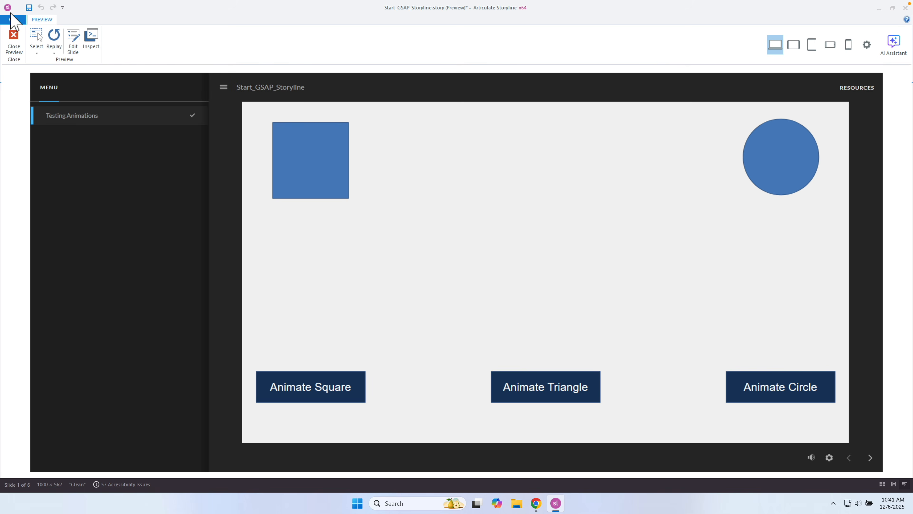
click(14, 38)
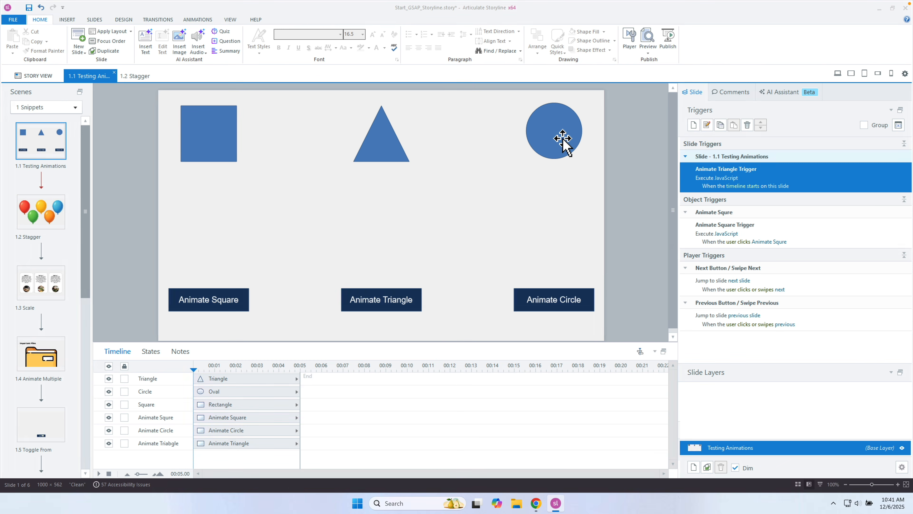
- Move the circle down to just above the Animate Circle button to read its Y position, and undo the move
drag(562, 137, 575, 267)
click(298, 21)
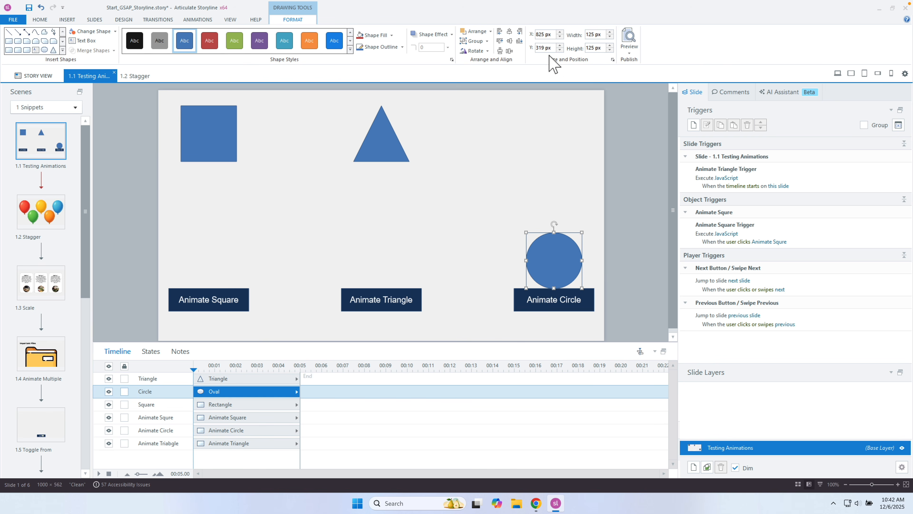
key(ctrl+z)
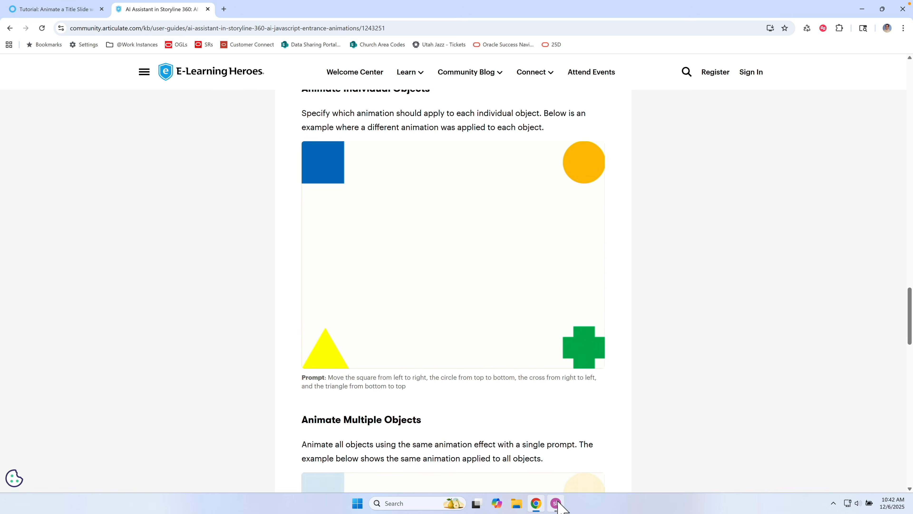
- Switch back to Storyline and ask the AI Assistant to animate the circle down to 319px with a bounce easing
click(555, 504)
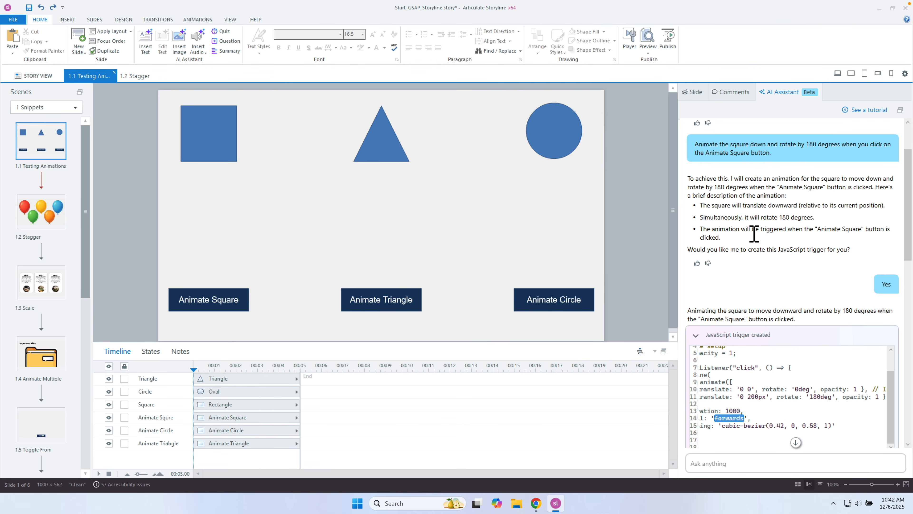
click(778, 464)
text(Le)
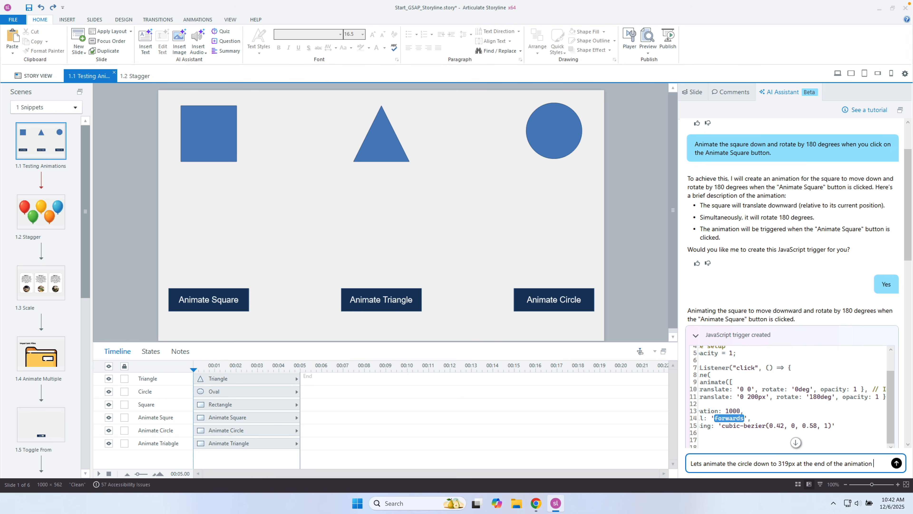
text(a noun)
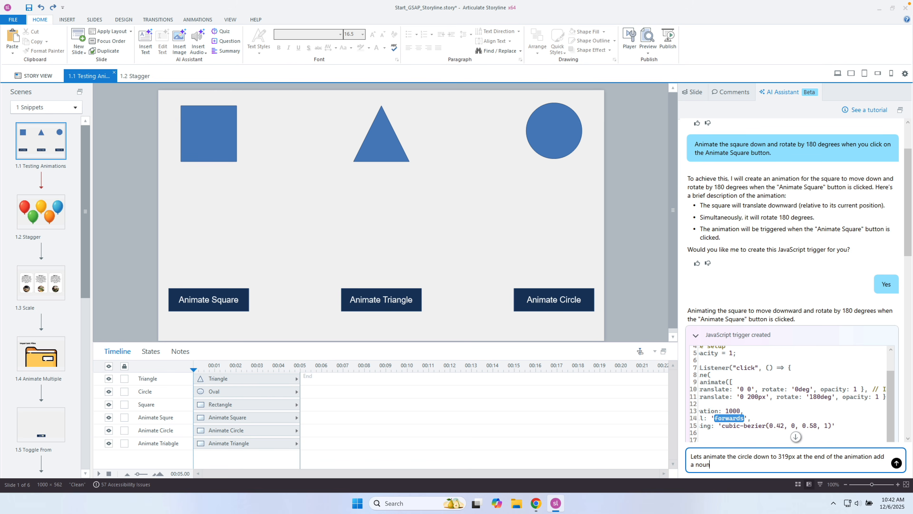
text(ce easing)
key(Return)
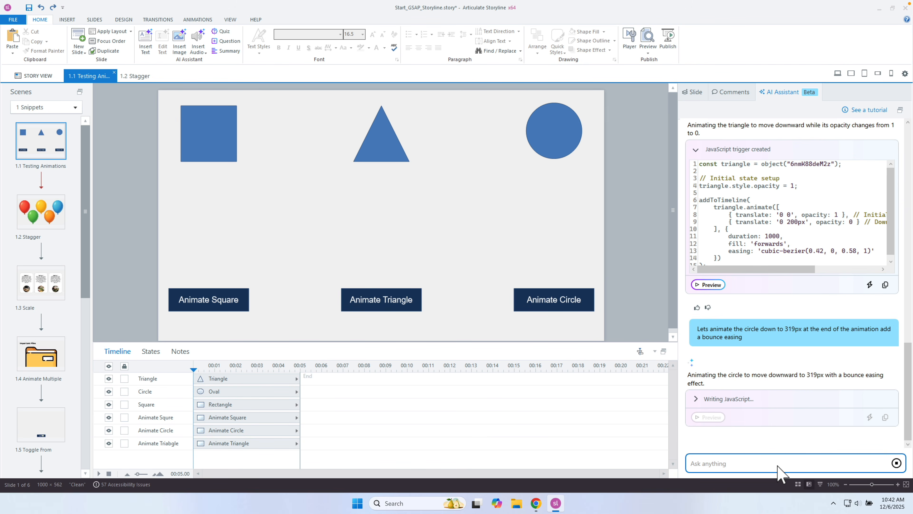
- Expand the circle's generated JavaScript and examine its 319px translate value and the cubic-bezier bounce easing
click(696, 400)
scroll(781, 354, down, 3)
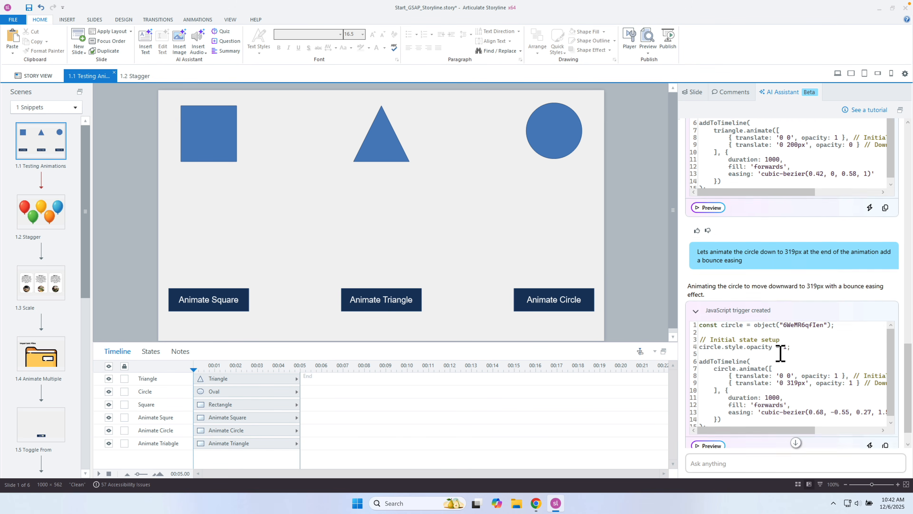
scroll(781, 353, down, 1)
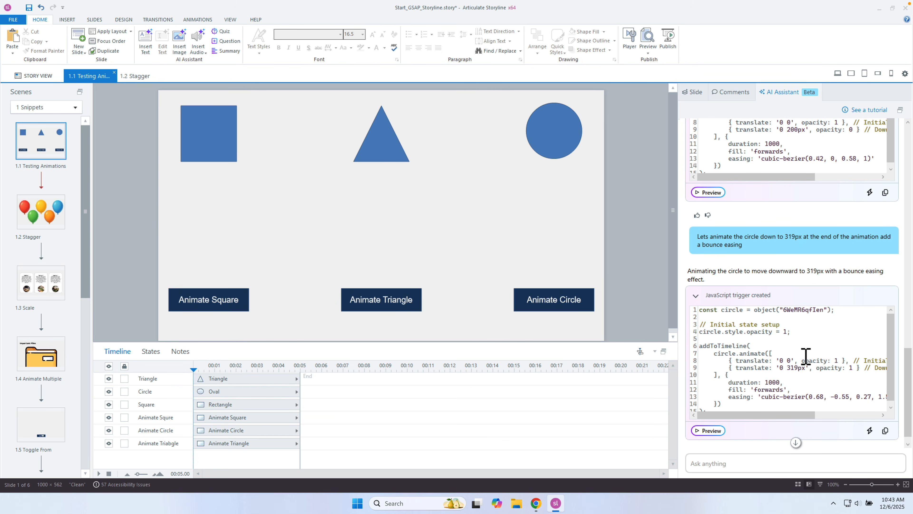
double_click(793, 368)
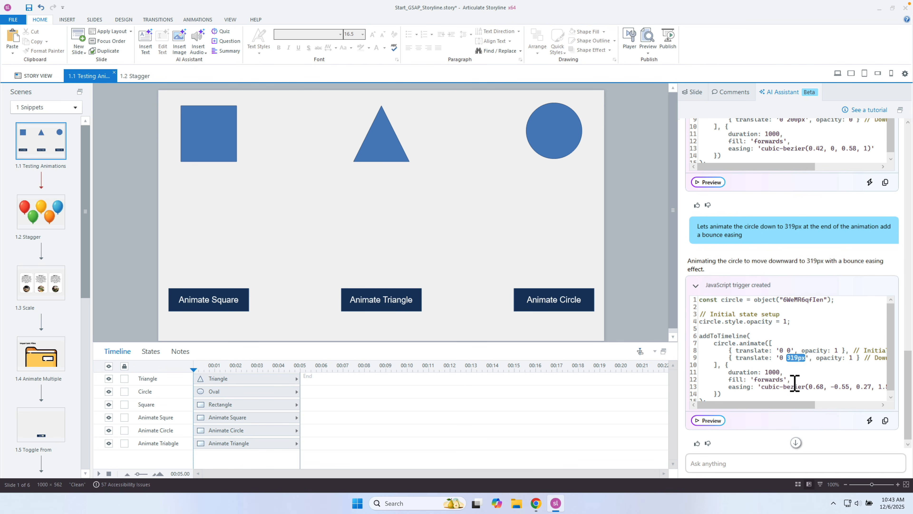
drag(792, 404, 856, 412)
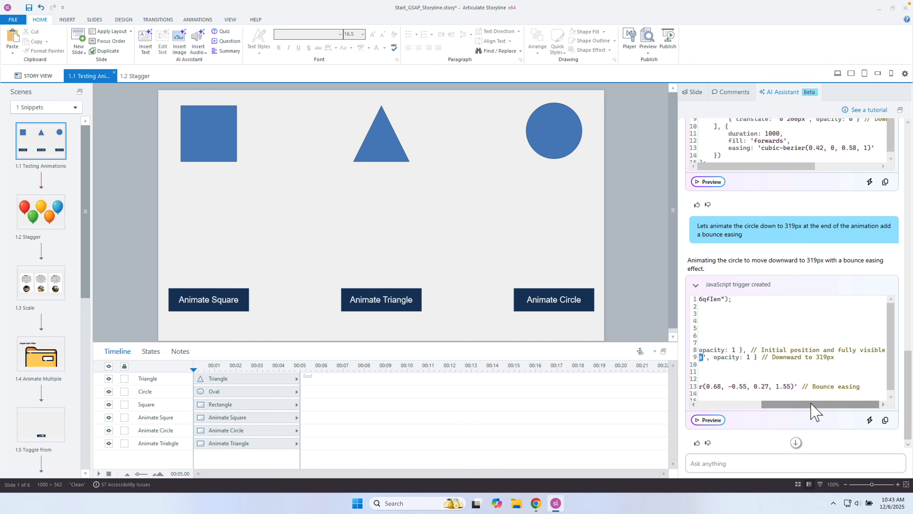
drag(811, 405, 785, 405)
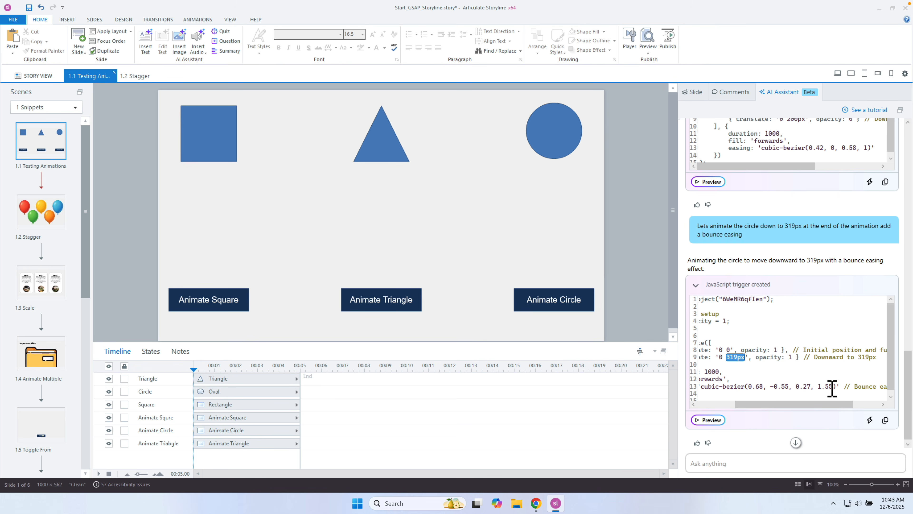
drag(805, 403, 770, 417)
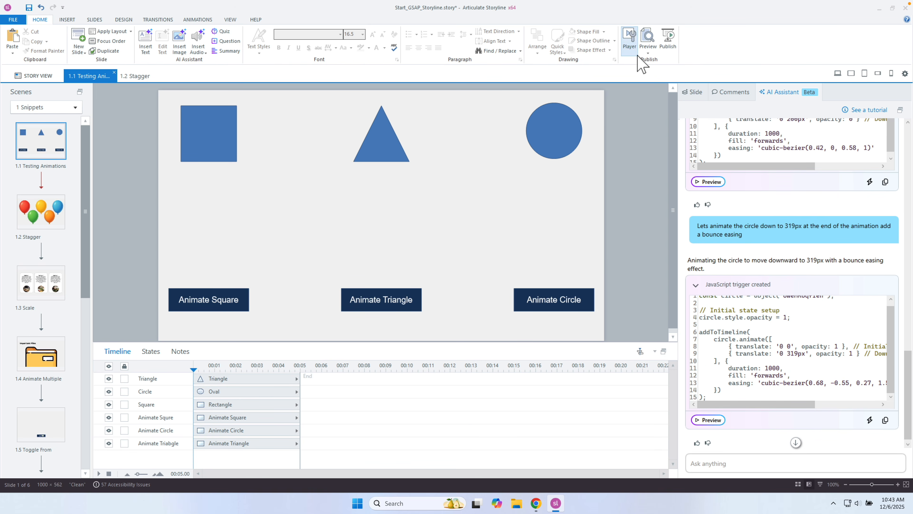
- Inspect the JavaScript of the slide's Animate Triangle Trigger, then cancel out of its editor and the Trigger Wizard
click(691, 93)
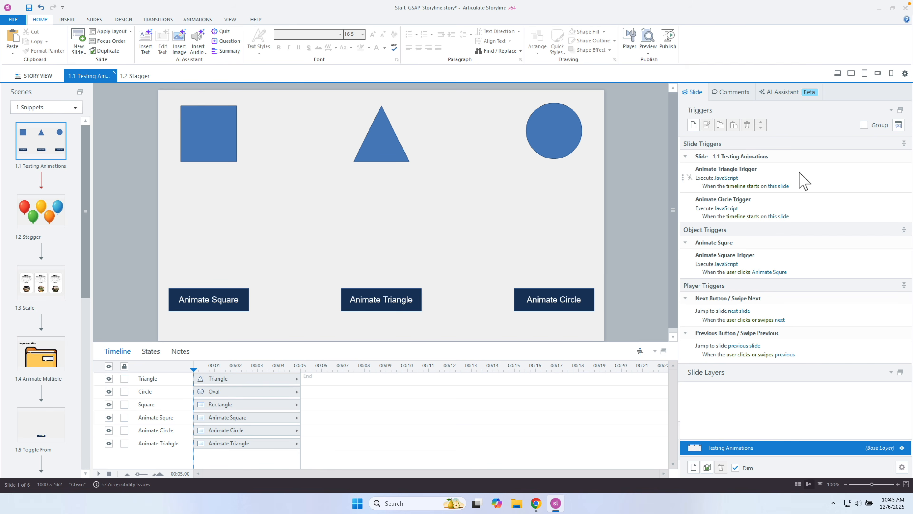
click(801, 180)
double_click(699, 186)
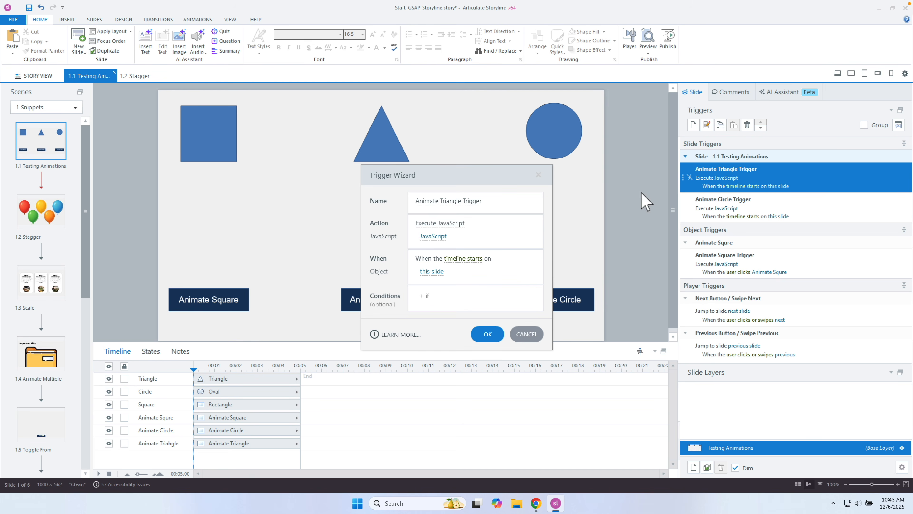
click(444, 236)
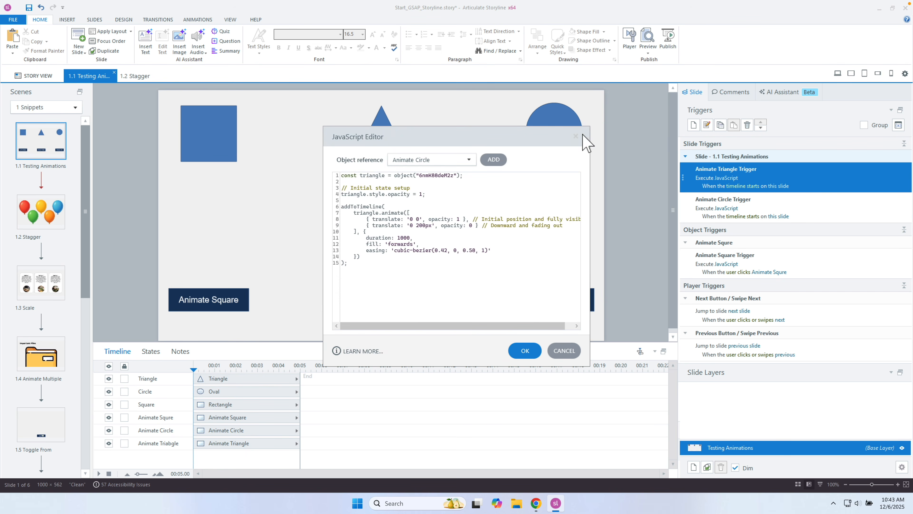
click(576, 136)
click(540, 332)
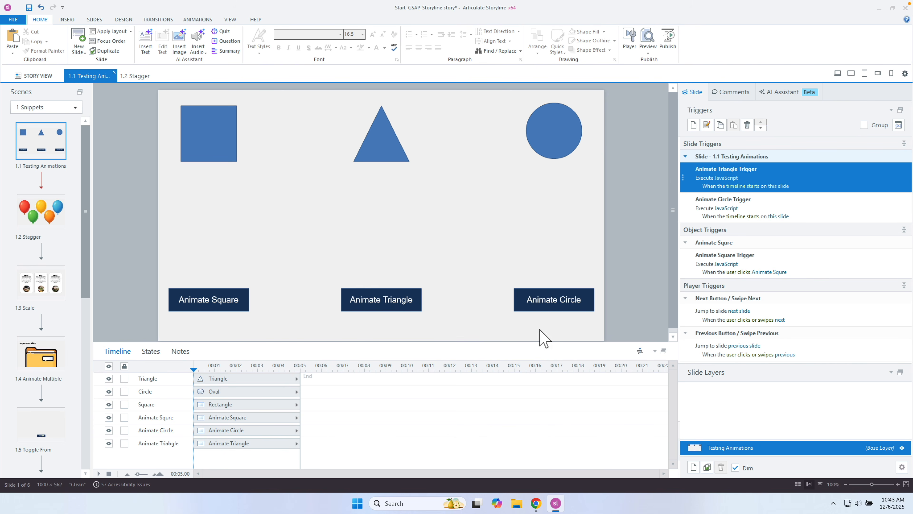
- Inspect the cubic-bezier easing in the Animate Circle Trigger's JavaScript and cancel the editor
click(732, 210)
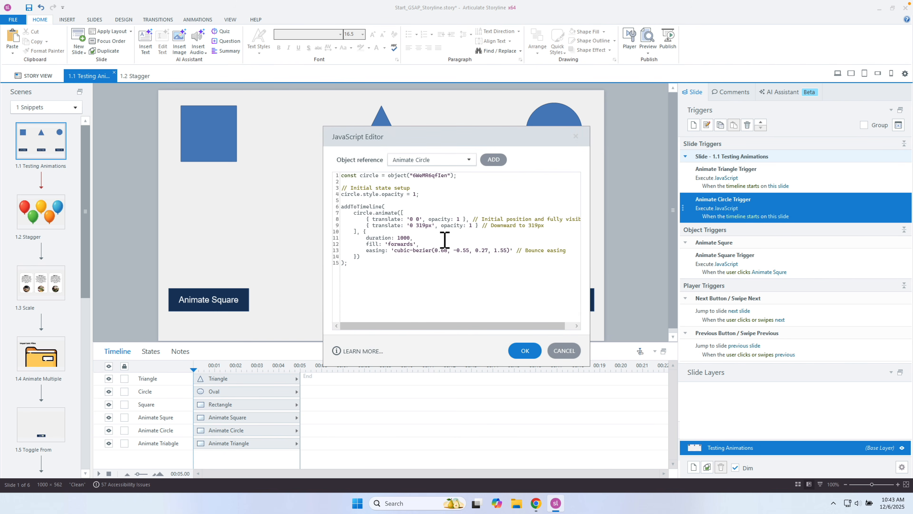
drag(409, 250, 445, 250)
click(563, 351)
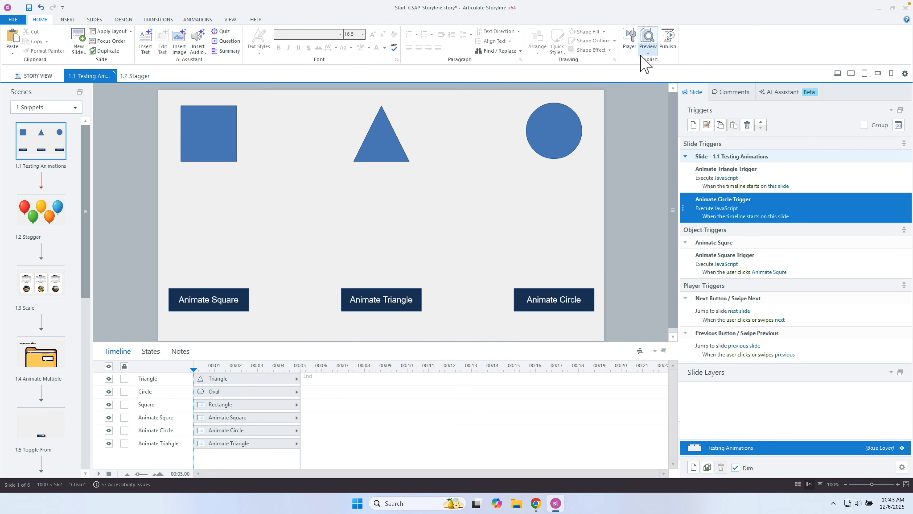
- Preview the slide to watch the circle's bounce animation, and close the preview
click(648, 52)
click(655, 66)
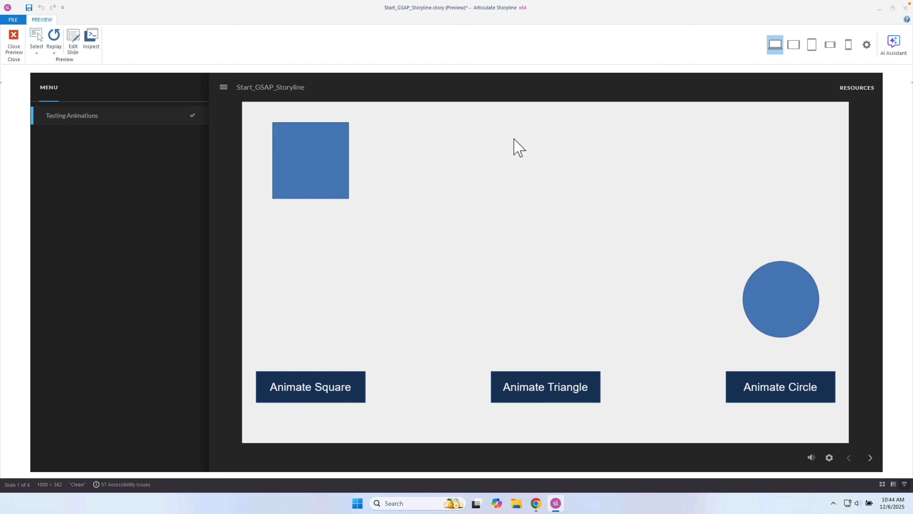
click(13, 46)
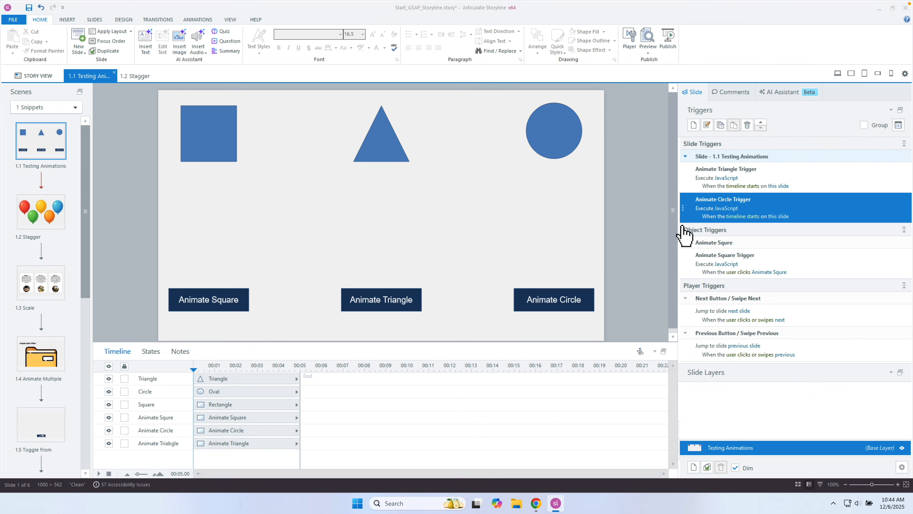
- Tell the AI Assistant that the circle's bounce was too slow and did not make it all the way to 319px at the end of the animation
click(784, 92)
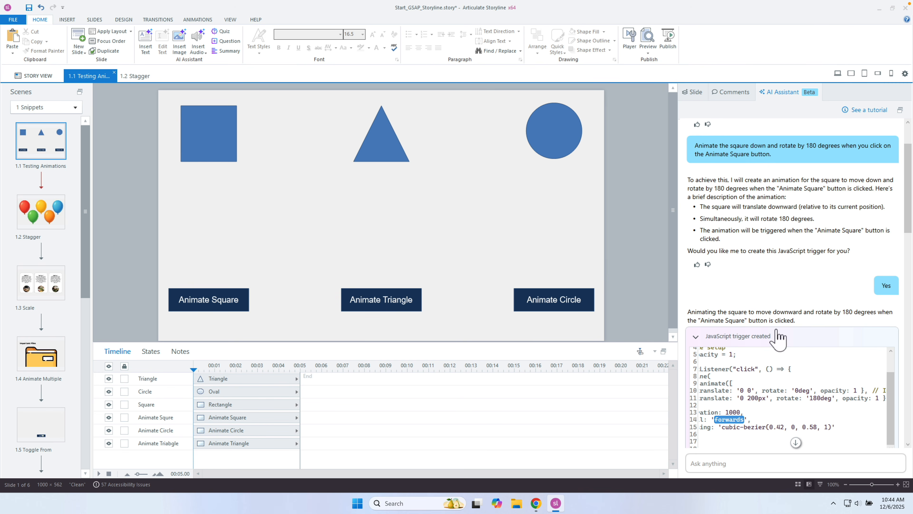
scroll(781, 336, down, 8)
click(717, 464)
text(T)
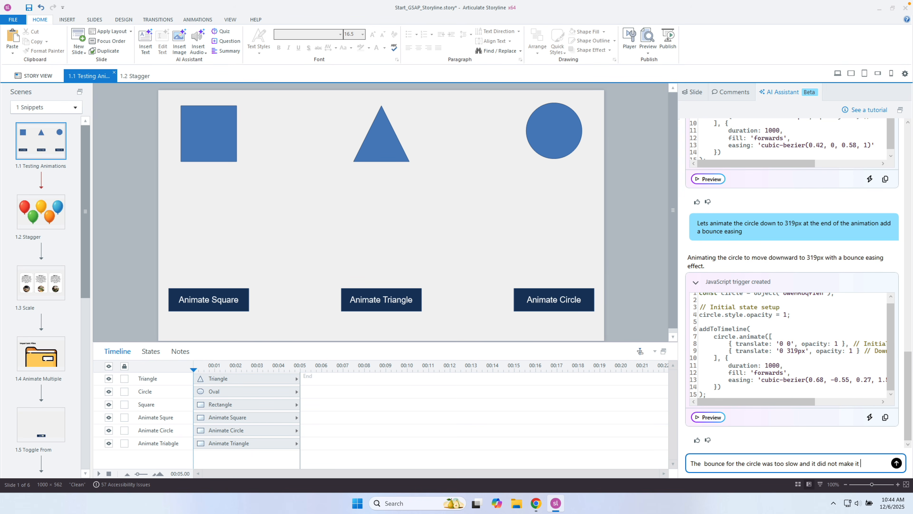
text(ay t)
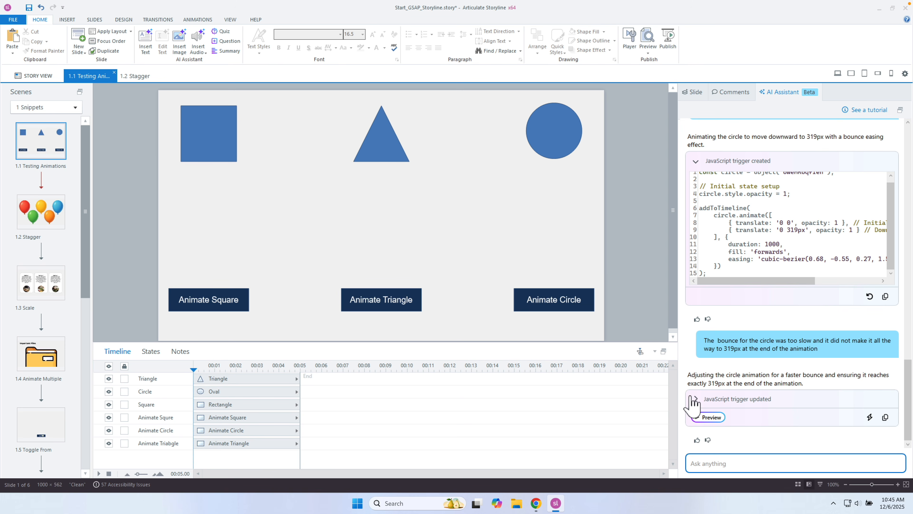
- Expand the updated circle JavaScript, widen the AI Assistant pane, and examine the new duration and easing values
click(692, 400)
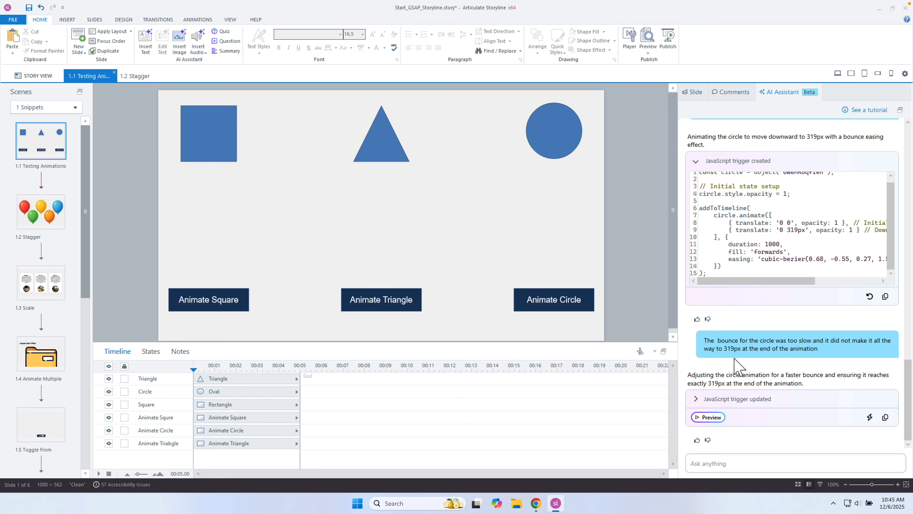
scroll(755, 364, down, 3)
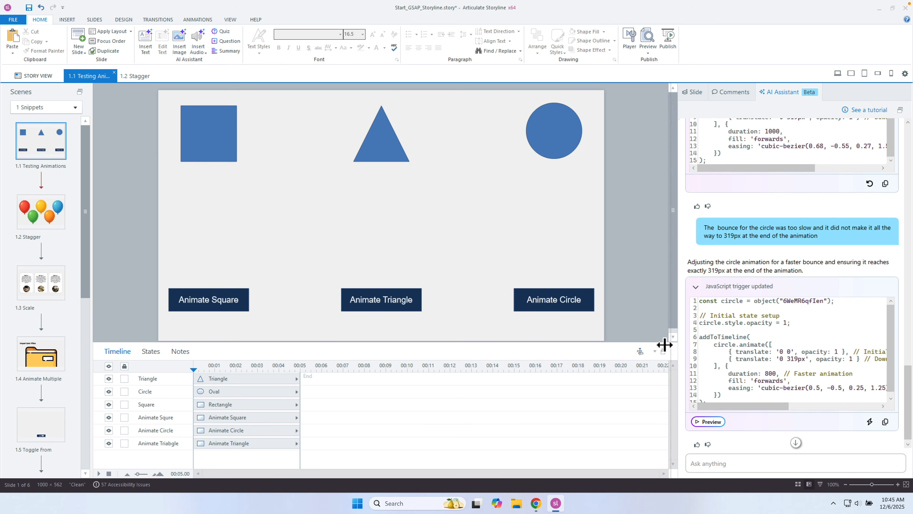
drag(667, 345, 652, 344)
click(793, 402)
drag(785, 401, 745, 402)
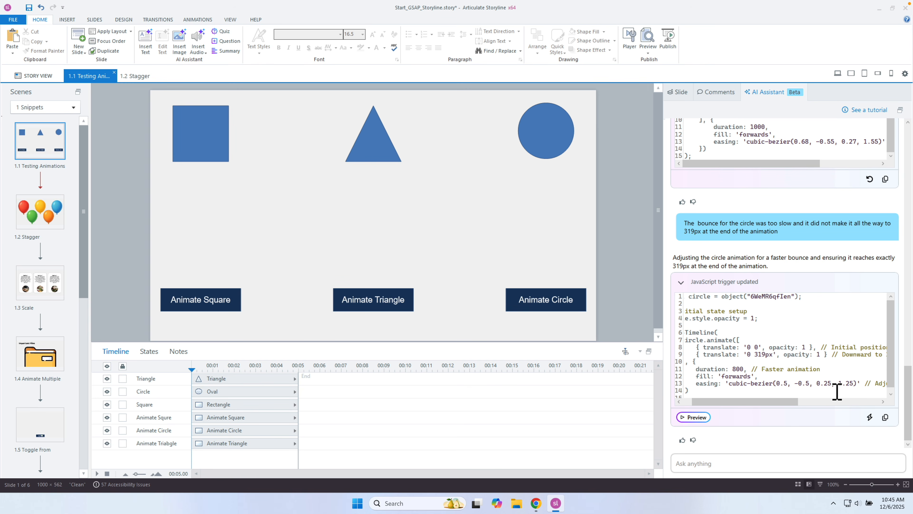
- Preview the slide again to check the circle's adjusted bounce, and close the preview
click(647, 54)
click(650, 73)
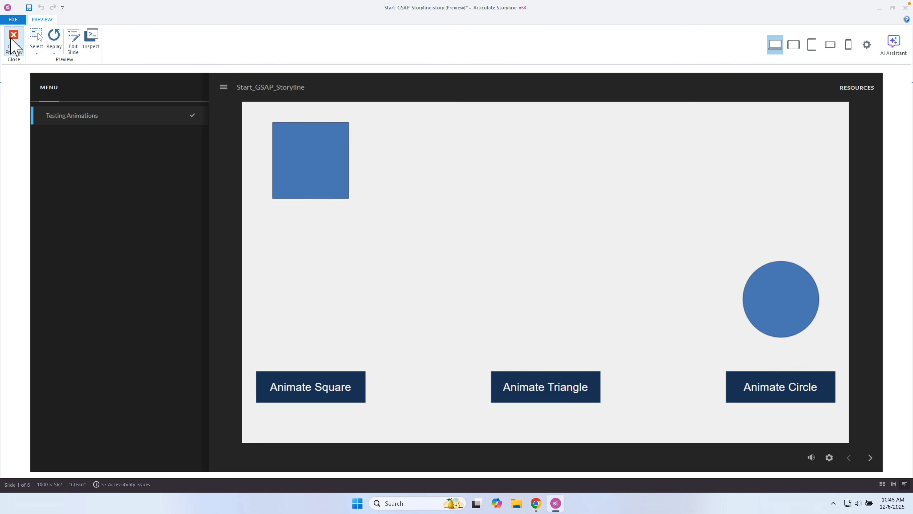
click(13, 40)
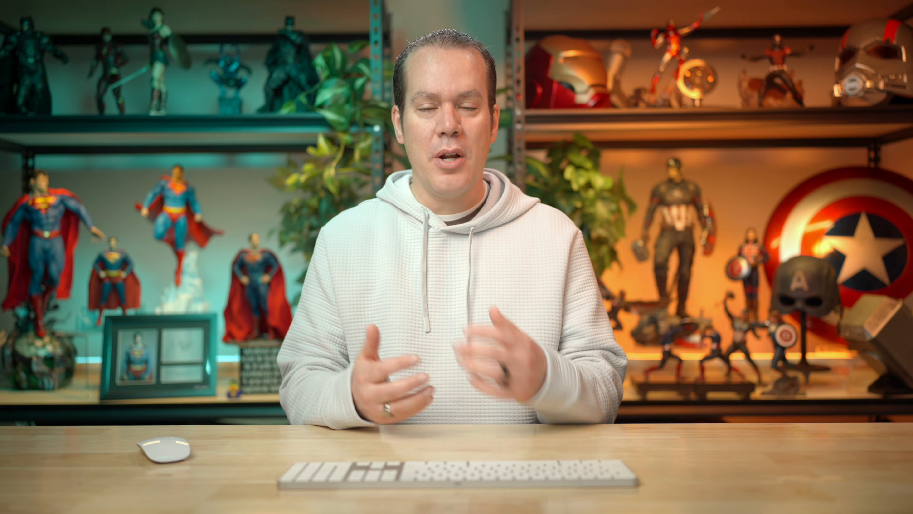